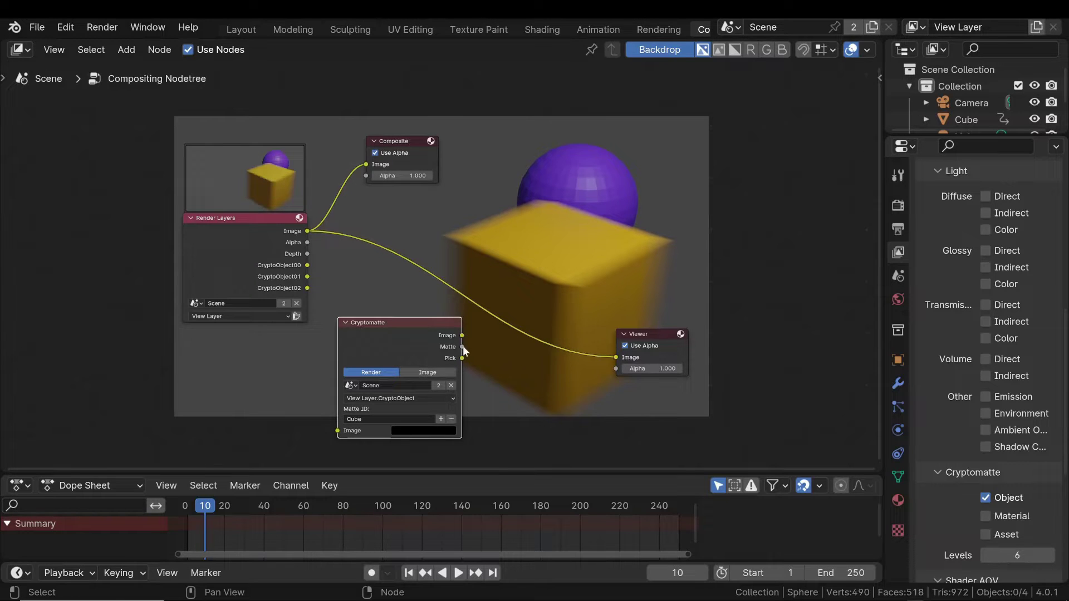
Preview the cube's Cryptomatte matte in the Viewer, then bend the RGB Curves curve to recolor the cube.
drag(462, 347, 616, 356)
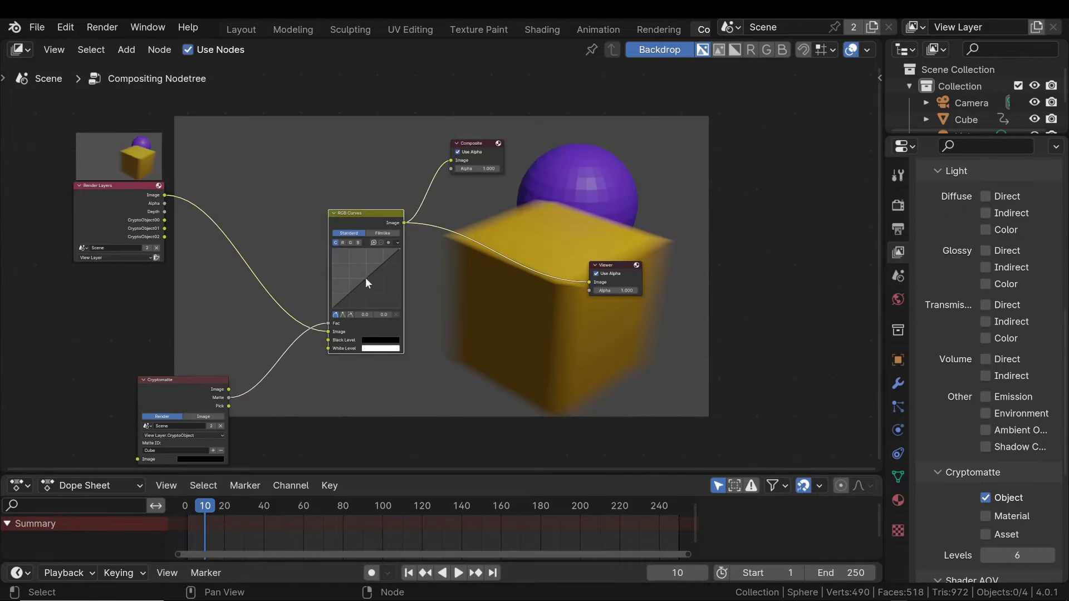
drag(365, 277, 369, 280)
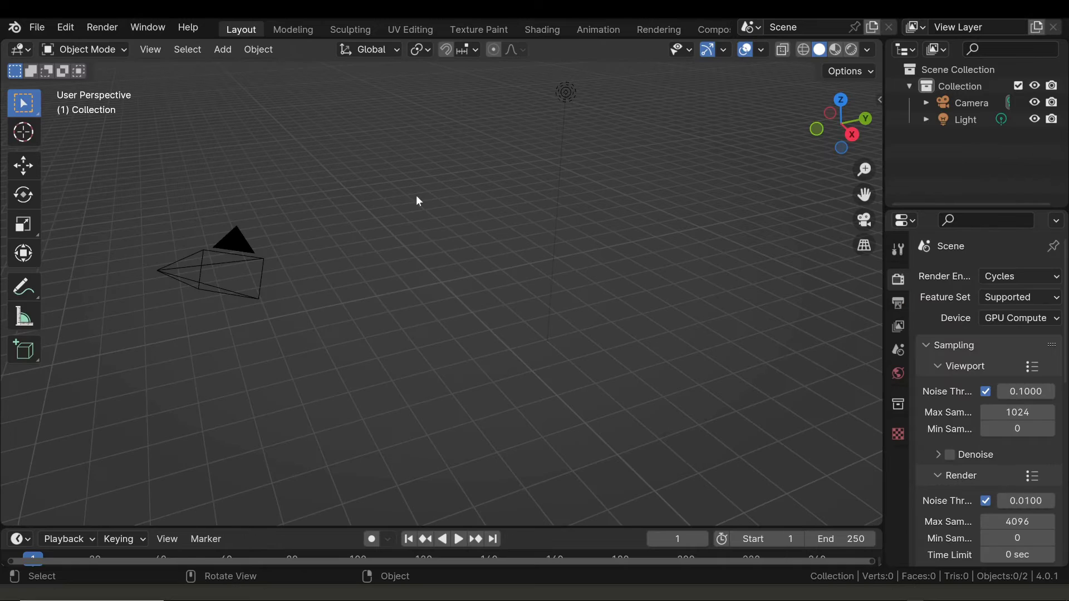
Add a cube mesh to the empty scene.
key(shift+a)
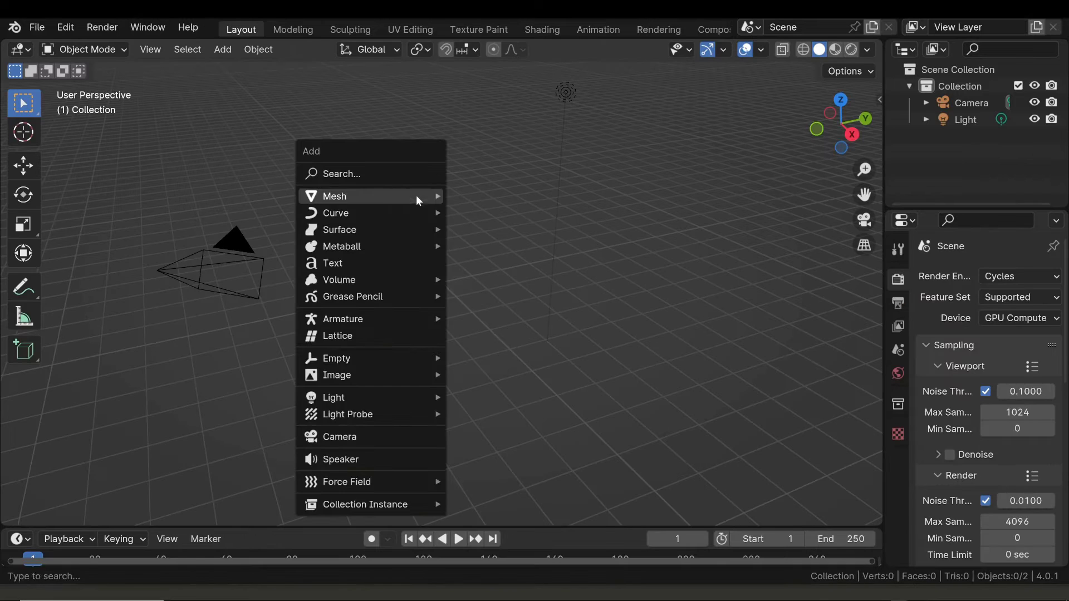
mouse_move(418, 198)
click(500, 213)
Add a UV sphere, move it to the right of the cube, and reselect the cube.
key(shift+a)
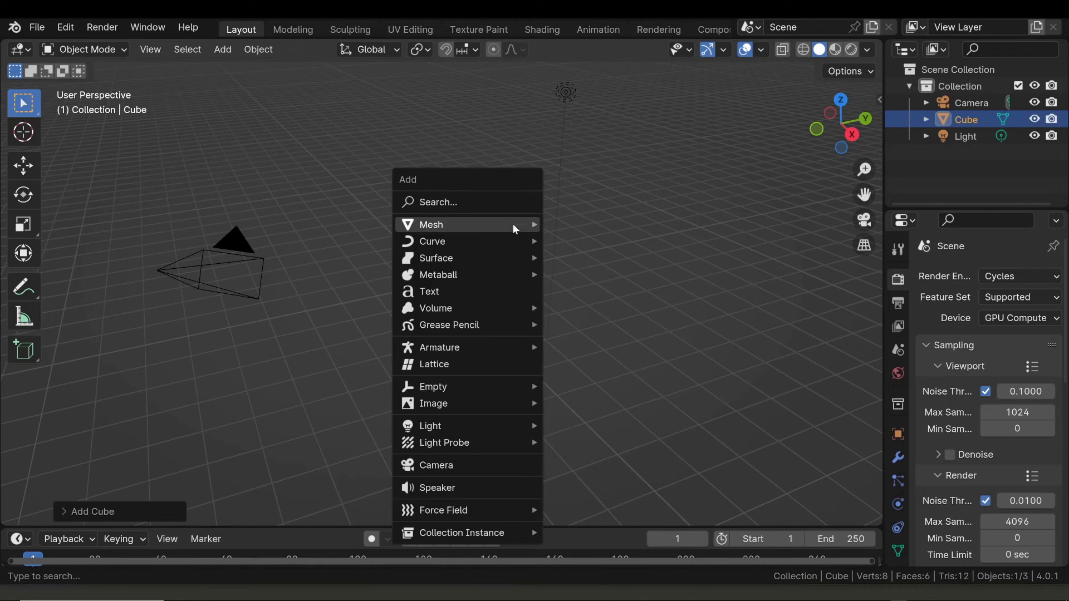
mouse_move(512, 223)
click(622, 270)
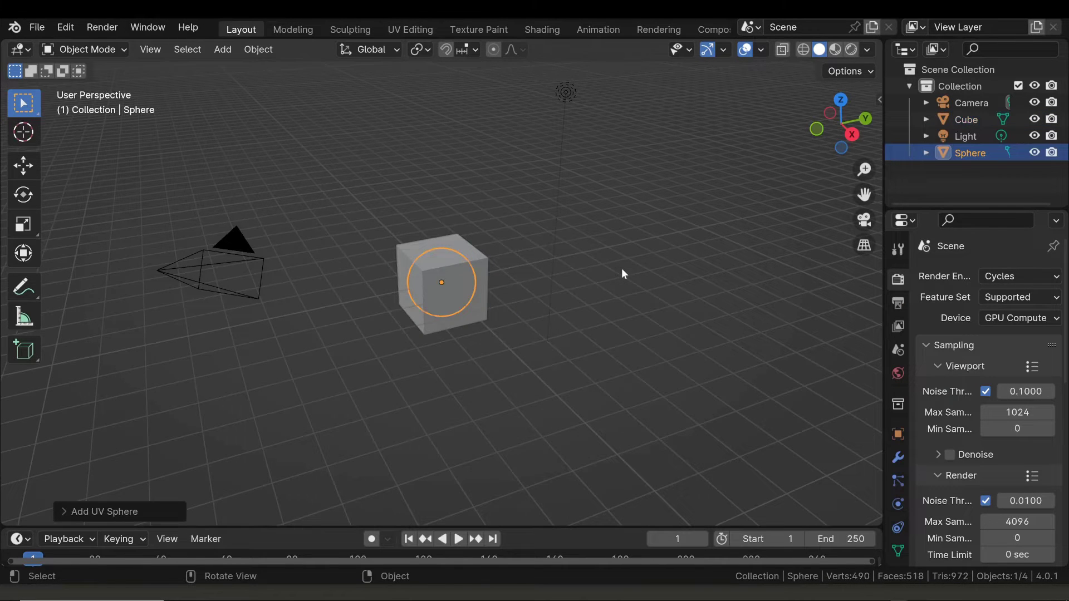
key(g)
click(754, 270)
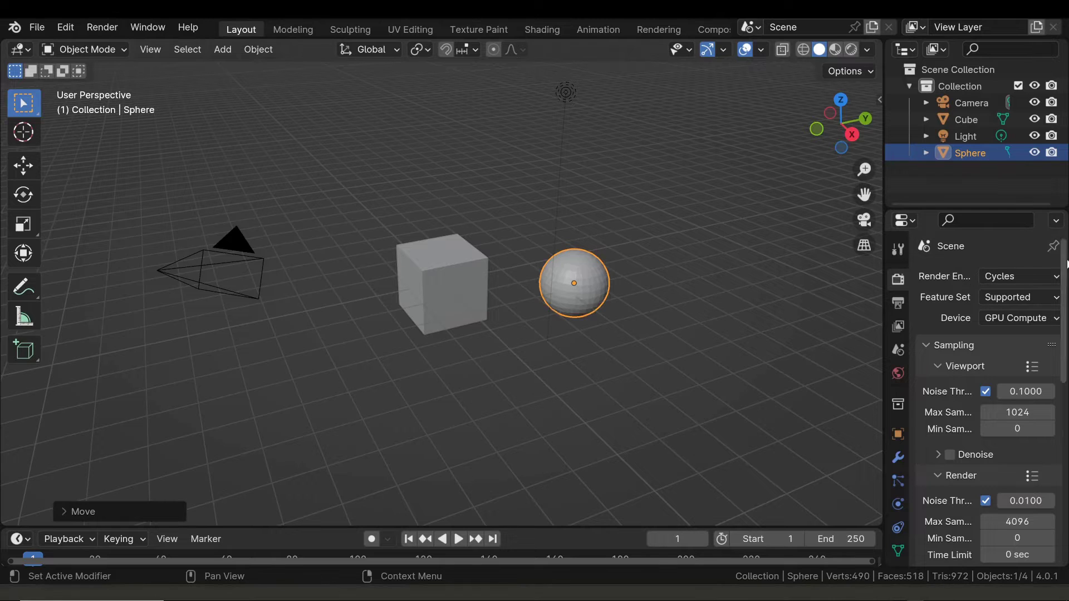
scroll(560, 251, up, 3)
scroll(577, 263, down, 1)
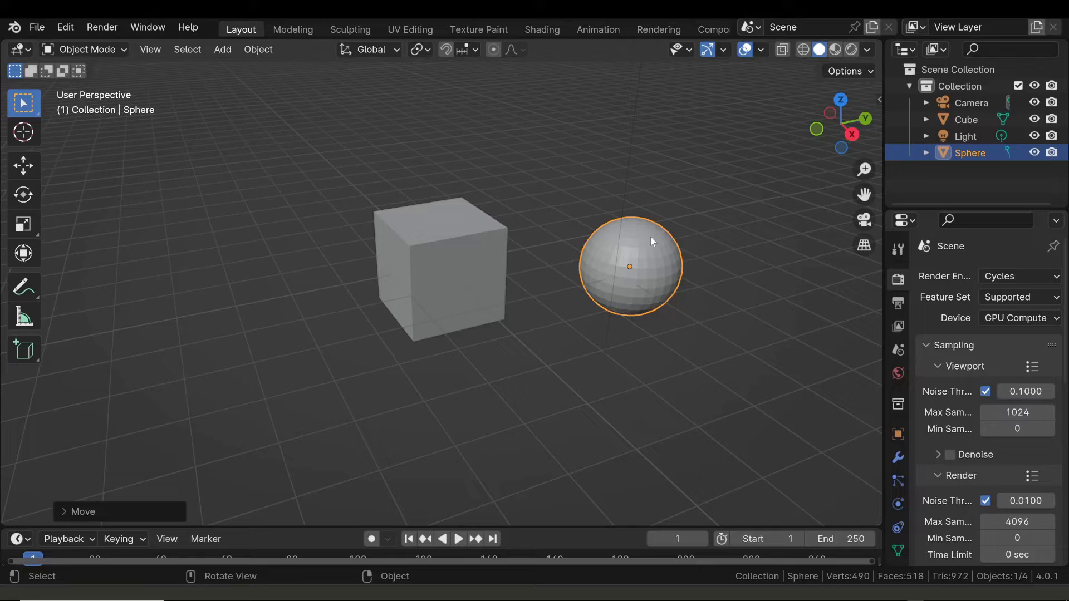
click(446, 230)
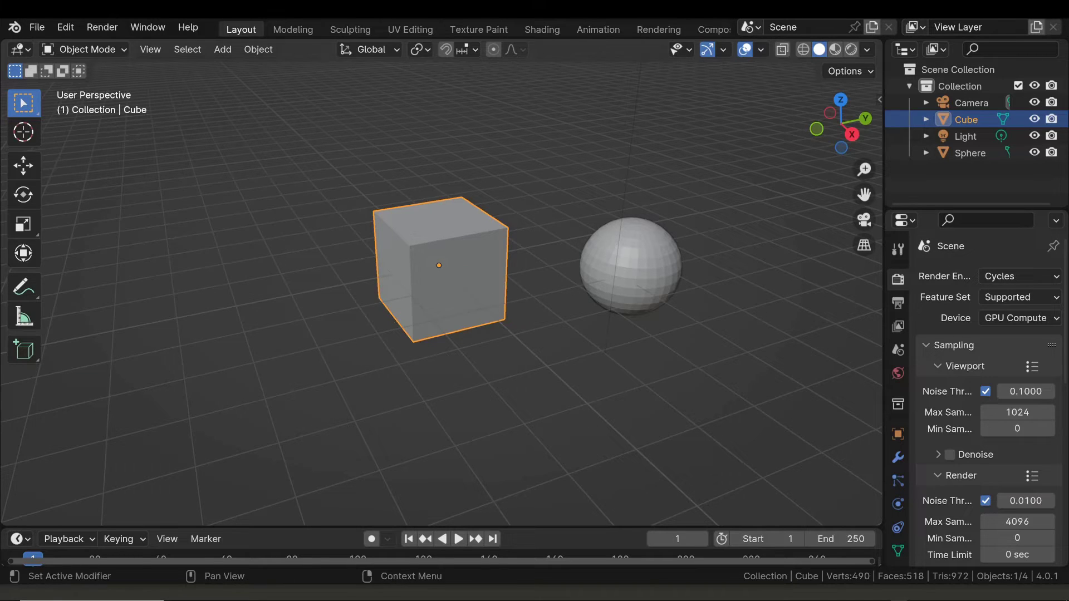
In camera view, keyframe the cube's location at frame 1.
click(529, 246)
key(KP_0)
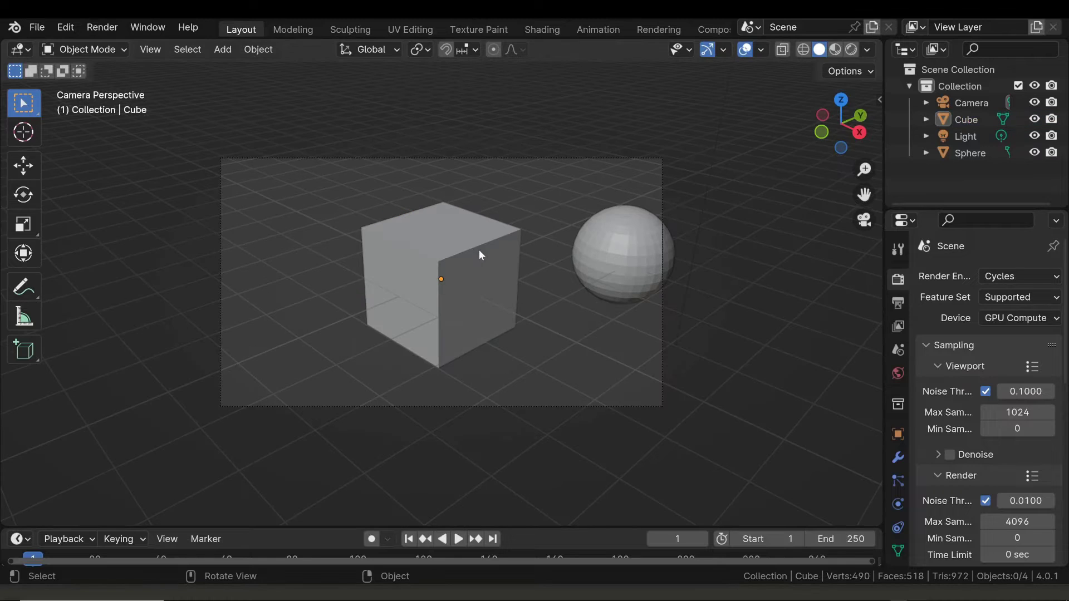
key(ctrl+z)
key(ctrl+z)
key(ctrl+z)
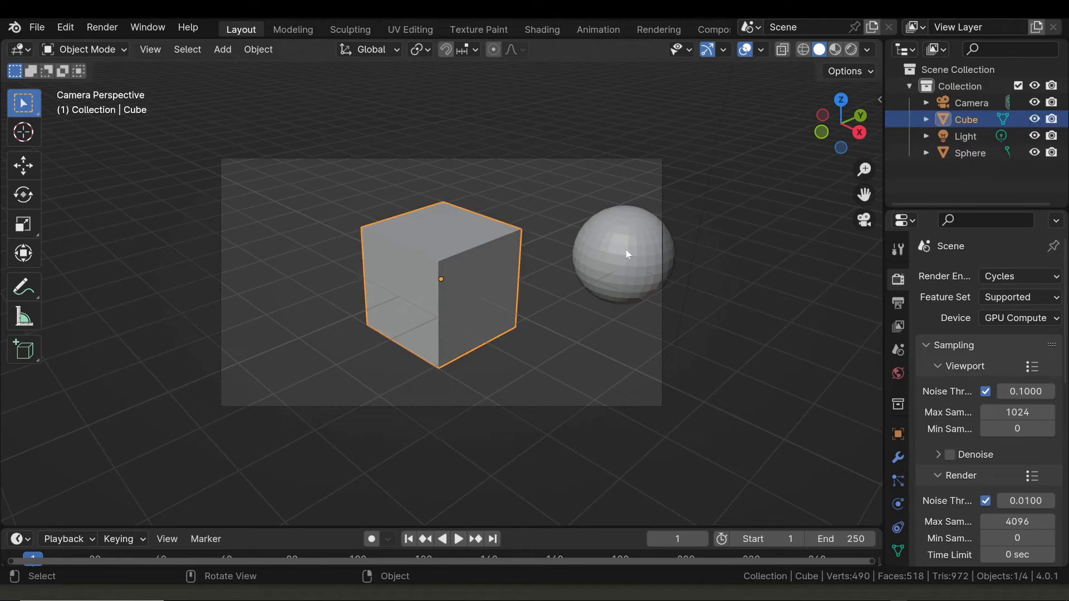
key(i)
click(217, 286)
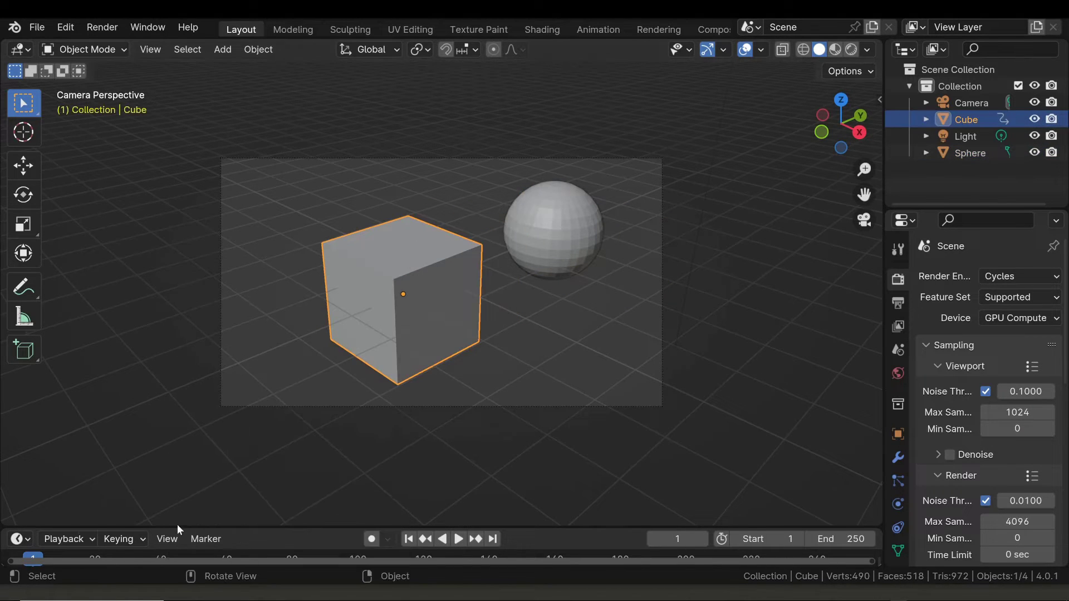
At frame 20, move the cube right in front of the sphere and keyframe its location.
drag(177, 526, 177, 480)
click(95, 512)
key(g)
click(584, 335)
key(i)
click(462, 297)
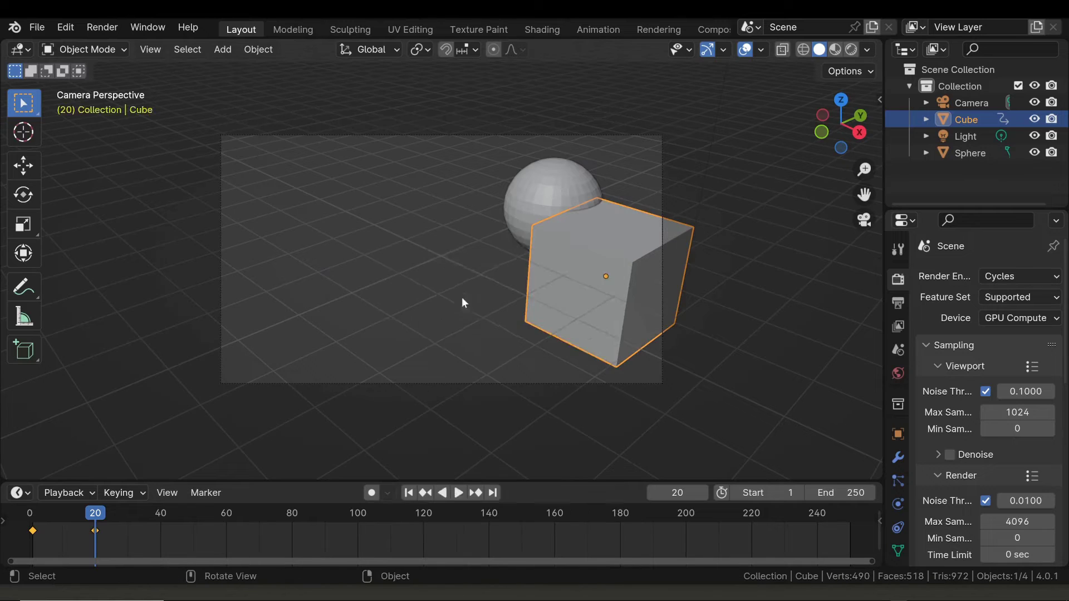
Scrub through the cube's move and play back the animation.
click(43, 513)
click(82, 513)
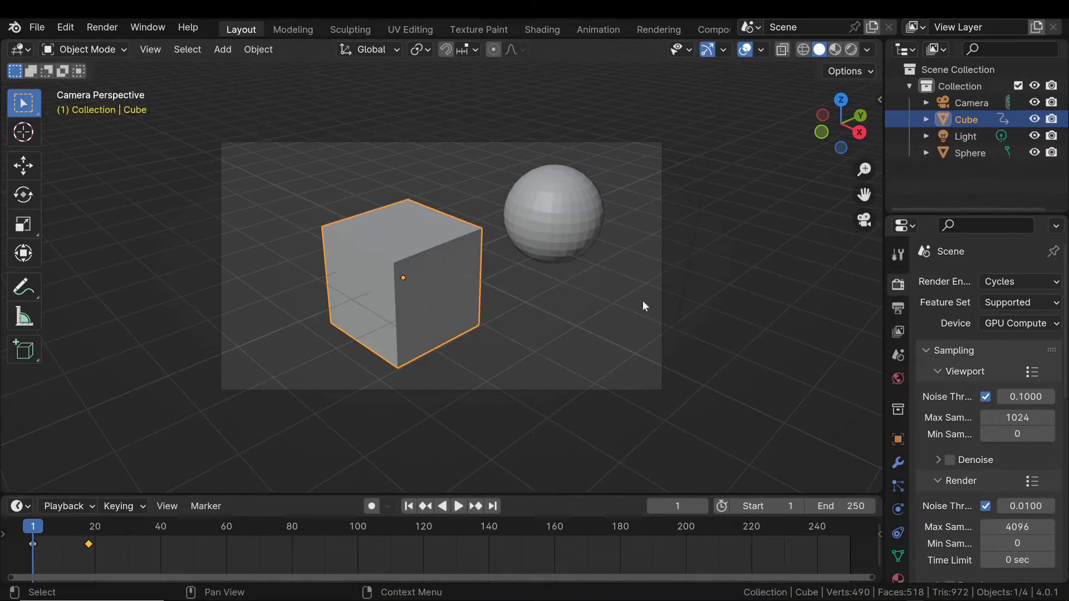
key(space)
key(space)
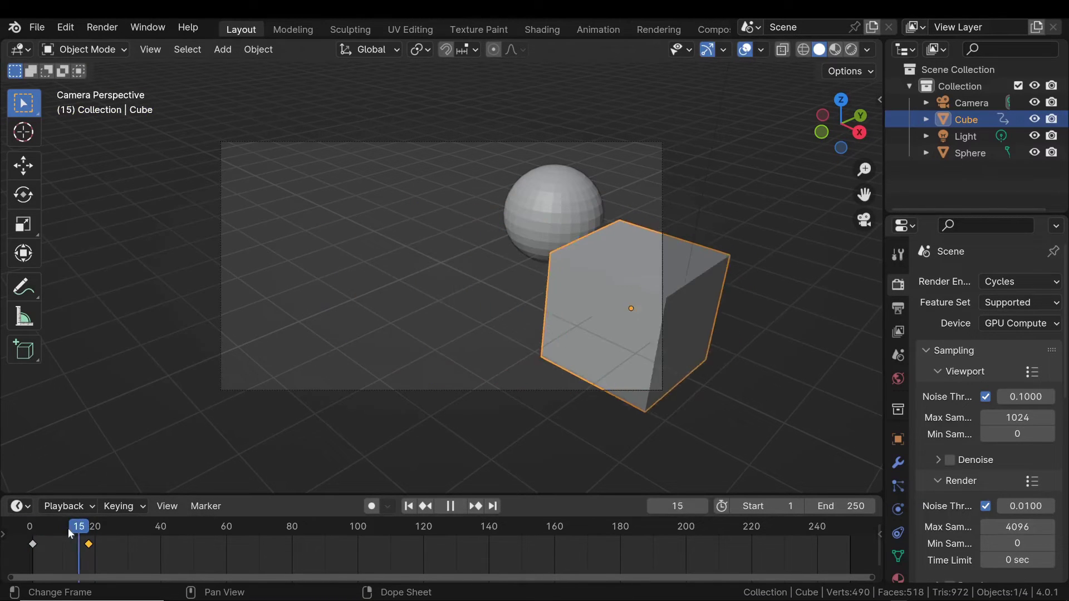
Back at frame 1, enable Motion Blur in the Render Properties.
click(33, 529)
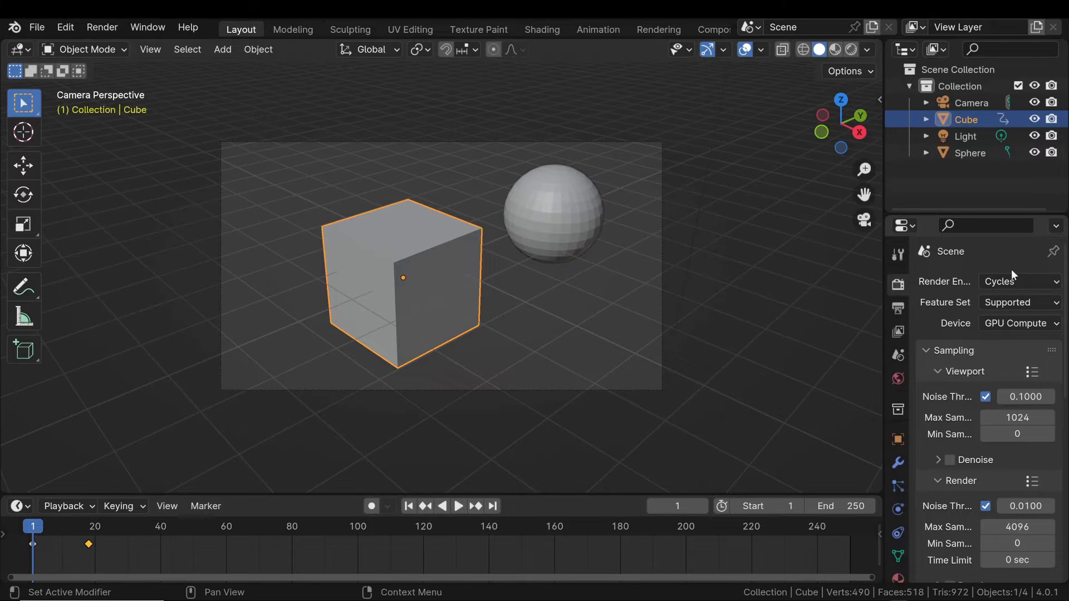
scroll(975, 447, down, 10)
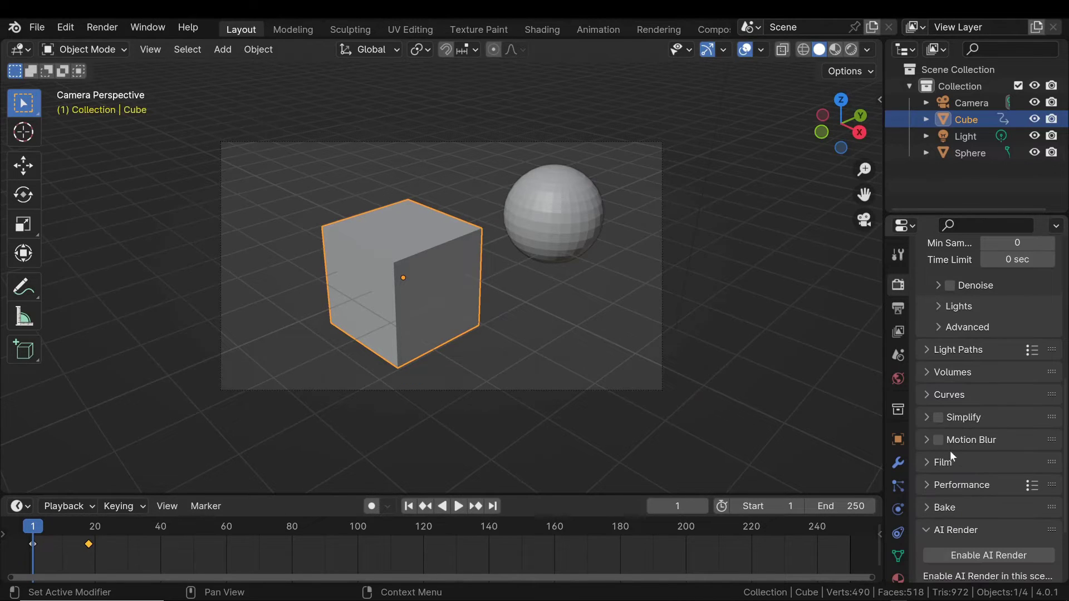
click(927, 440)
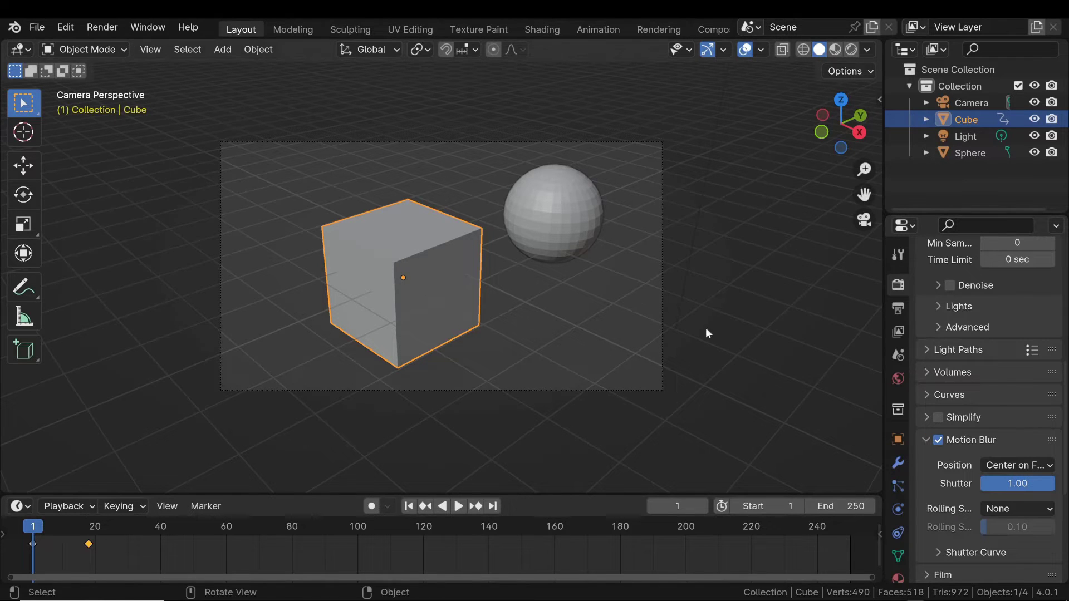
In the Shading workspace, set the cube's Base Color to yellow and the sphere's to purple.
click(547, 28)
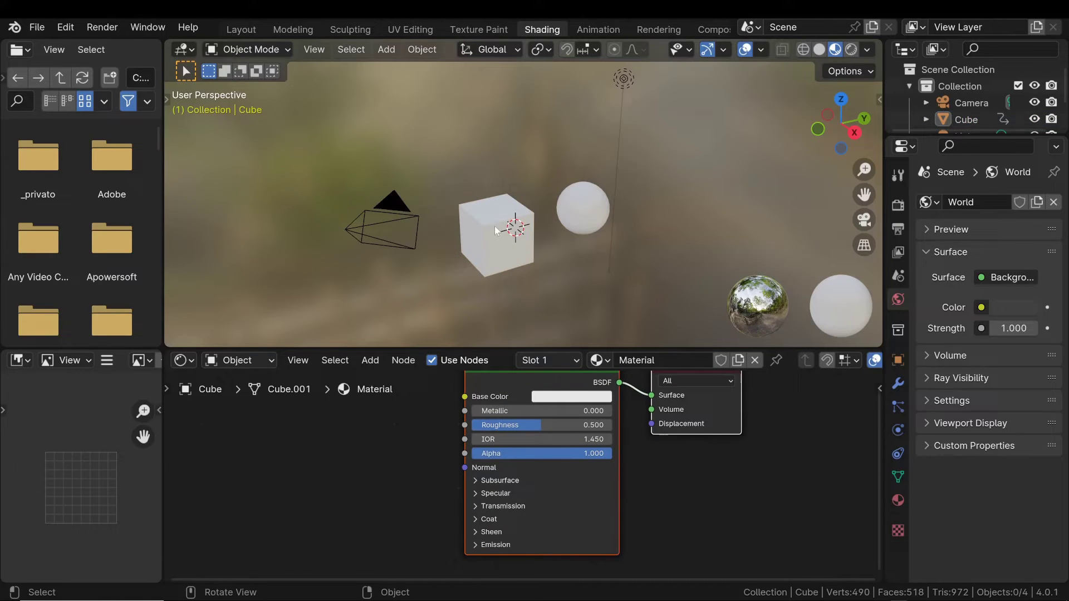
click(494, 226)
click(572, 397)
click(563, 277)
click(598, 194)
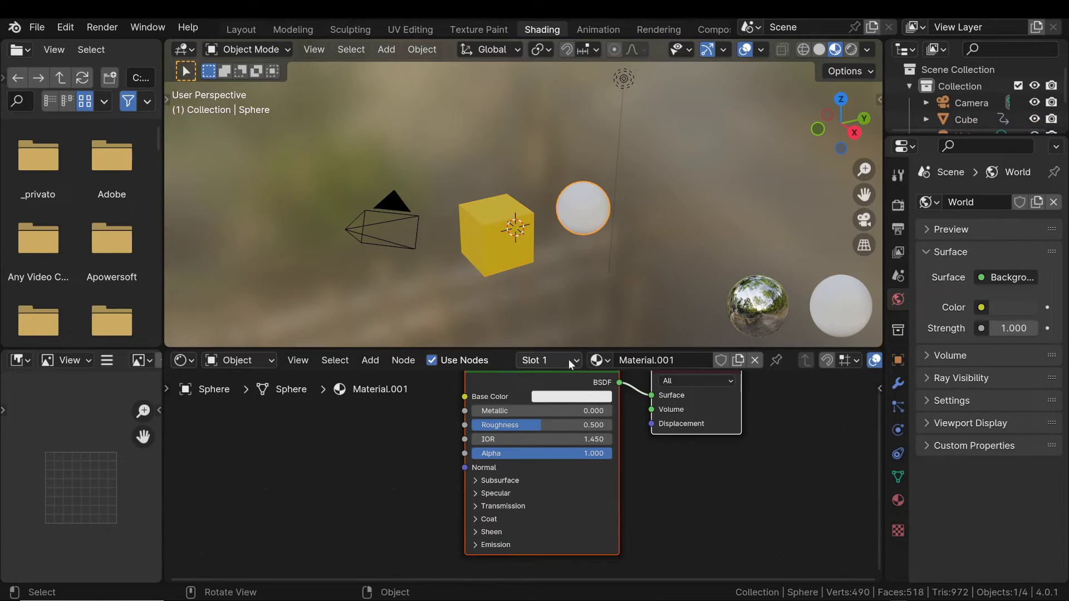
click(571, 396)
click(635, 253)
click(245, 29)
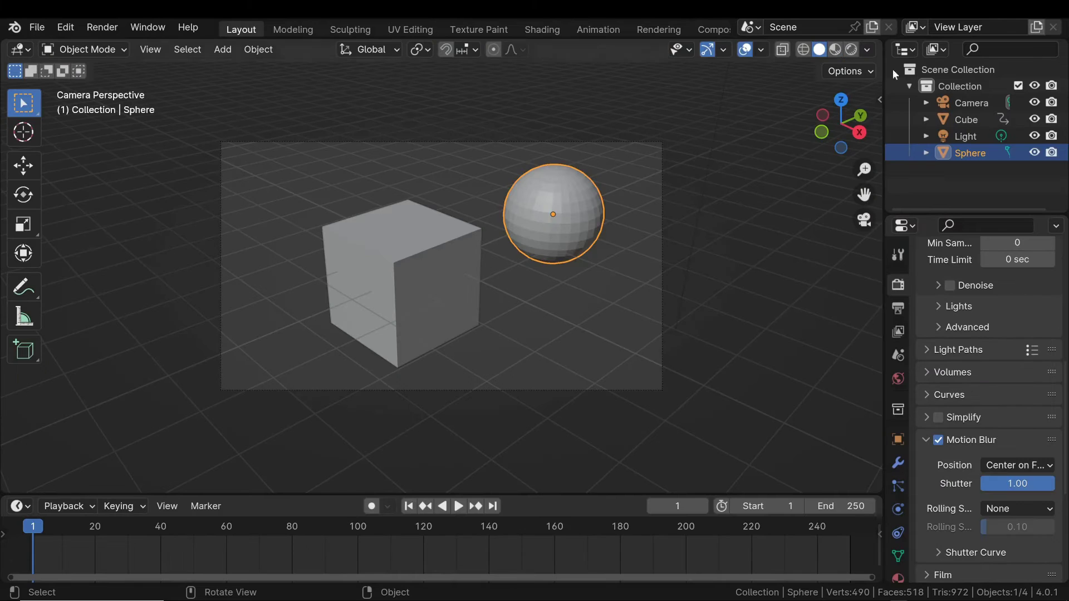
Render frame 10 with F12 to check the motion-blurred cube.
drag(49, 527, 62, 527)
click(427, 183)
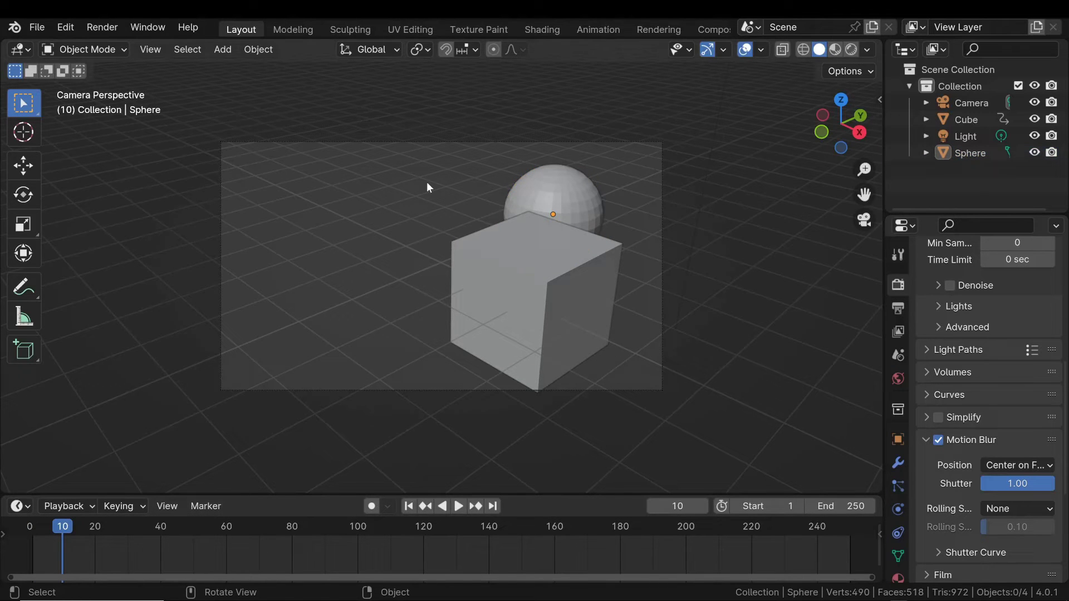
key(F12)
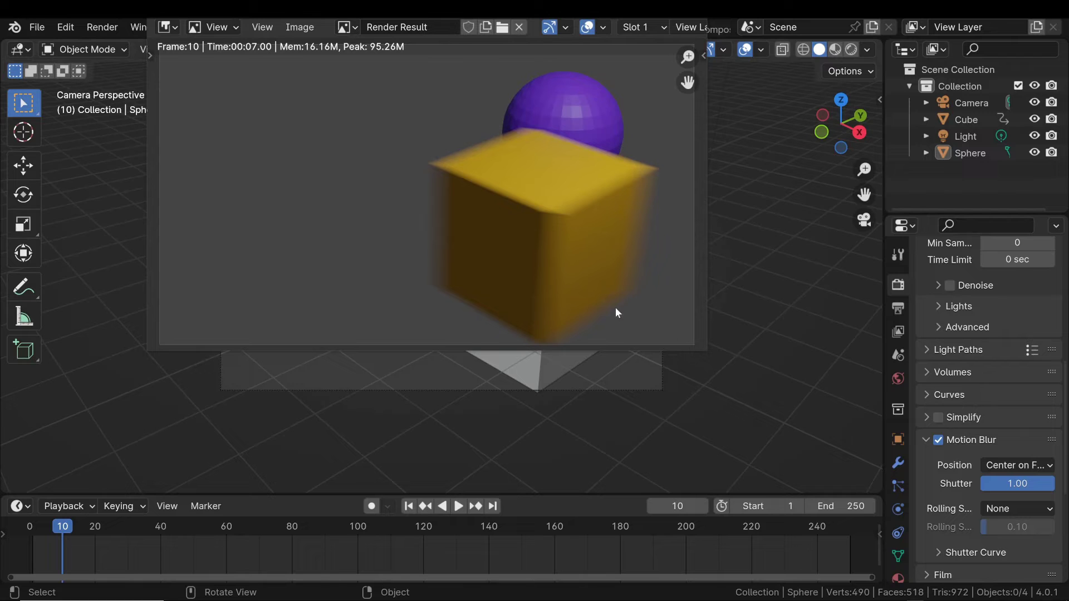
Close the render and scroll View Layer Properties down to the Cryptomatte passes.
key(Escape)
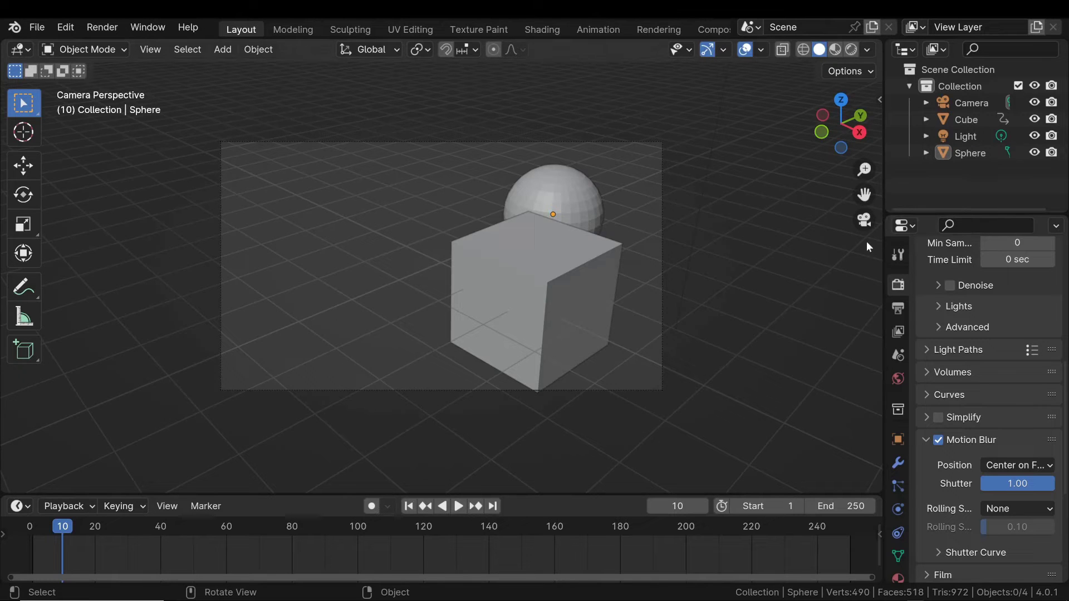
click(897, 332)
scroll(950, 370, down, 8)
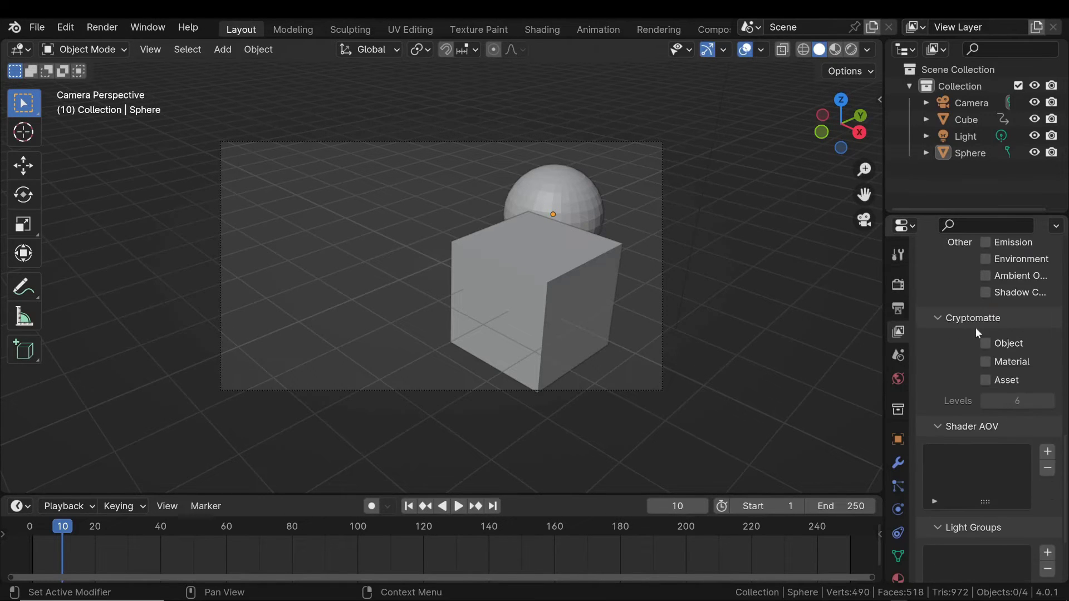
Enable the Cryptomatte Object pass, then turn on Use Nodes in the Compositing workspace.
click(985, 343)
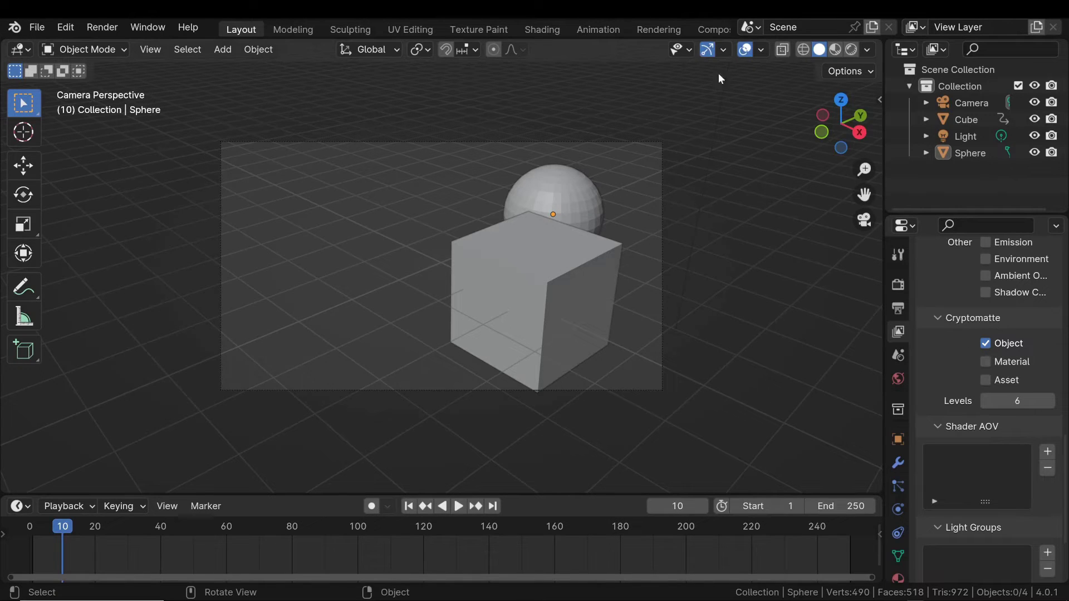
click(723, 29)
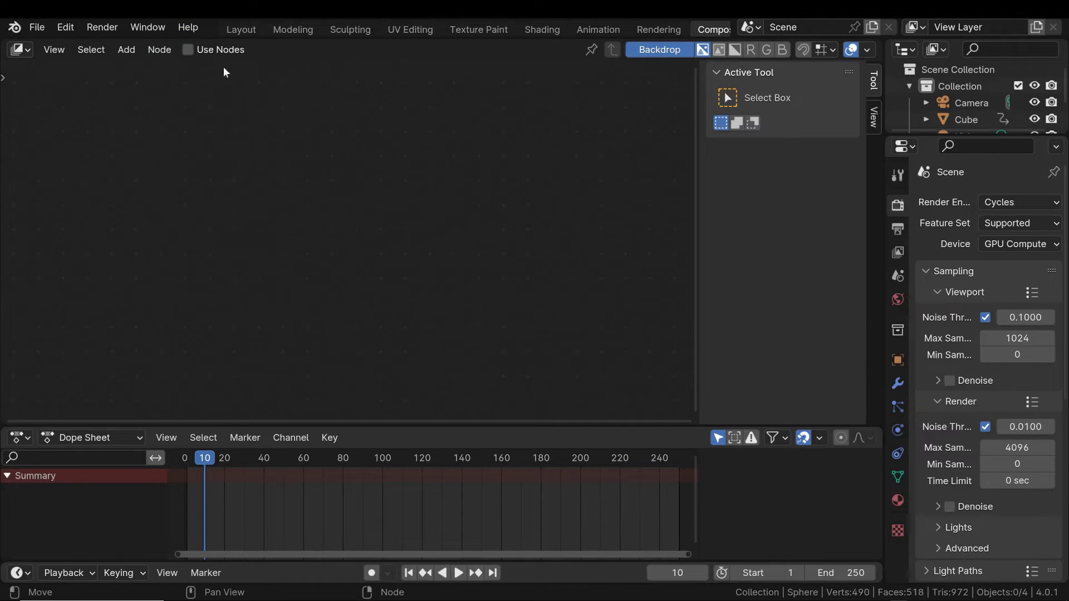
click(202, 52)
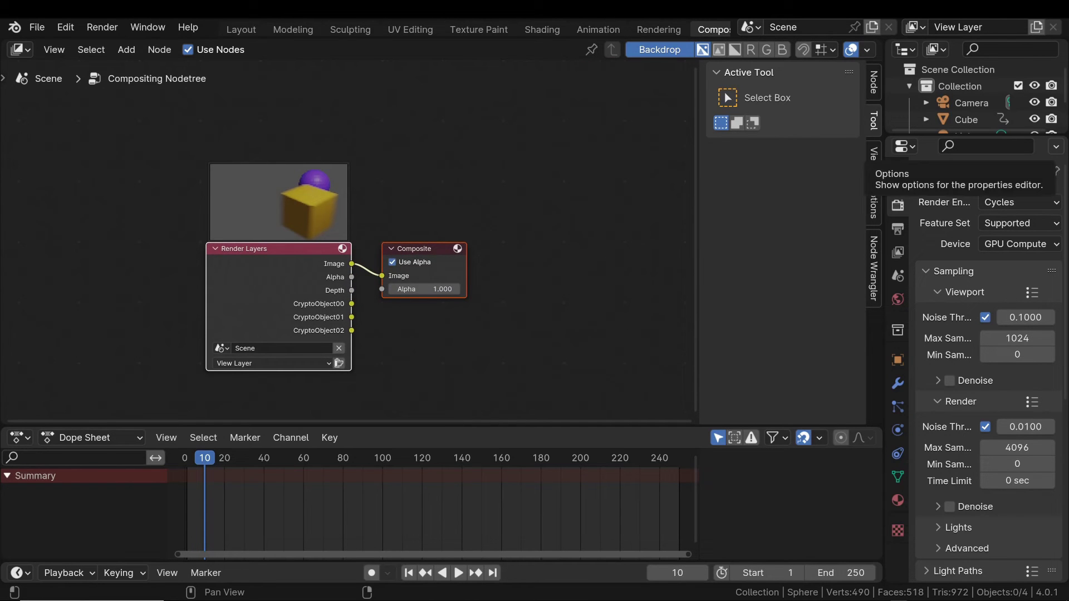
Add a Viewer output node and connect the Render Layers Image output to it.
key(shift+a)
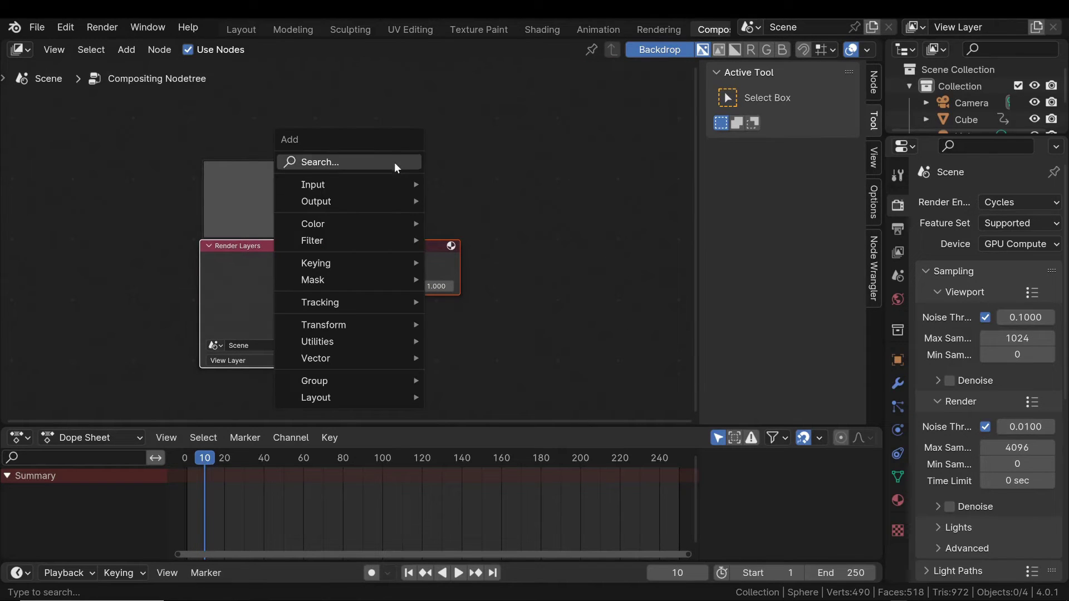
mouse_move(361, 201)
click(466, 234)
click(557, 317)
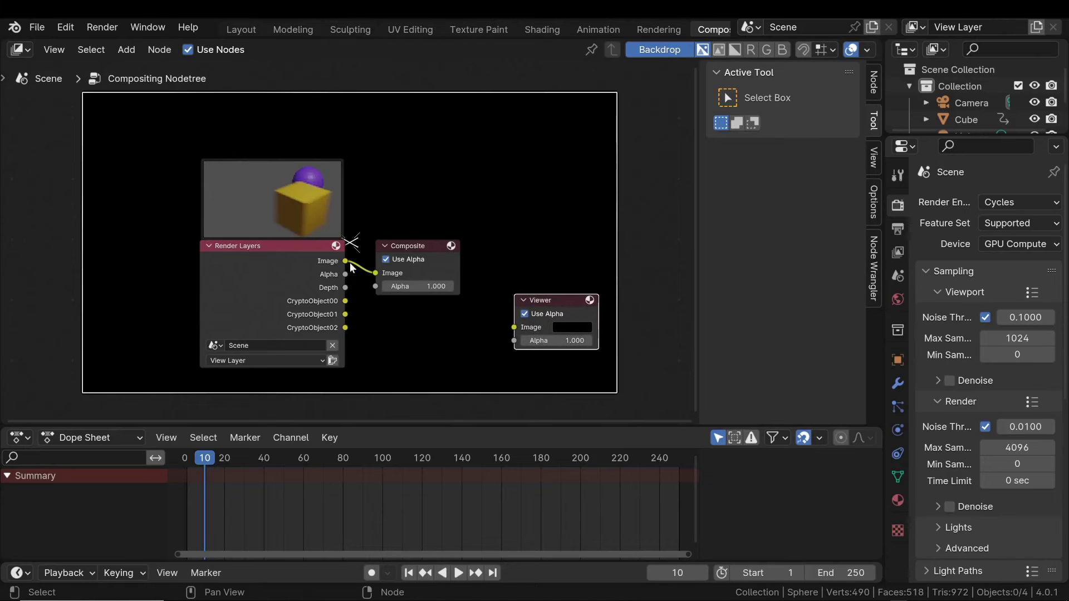
drag(345, 261, 514, 327)
drag(409, 246, 457, 187)
drag(552, 300, 598, 370)
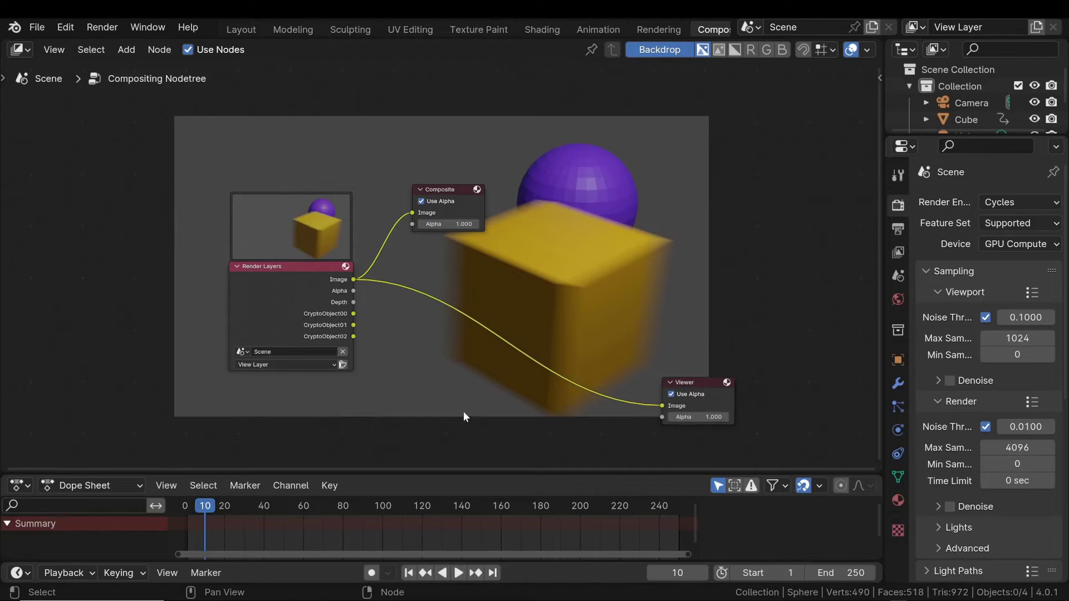
Add a Cryptomatte node from the Mask menu and place it below Render Layers.
key(shift+a)
mouse_move(385, 418)
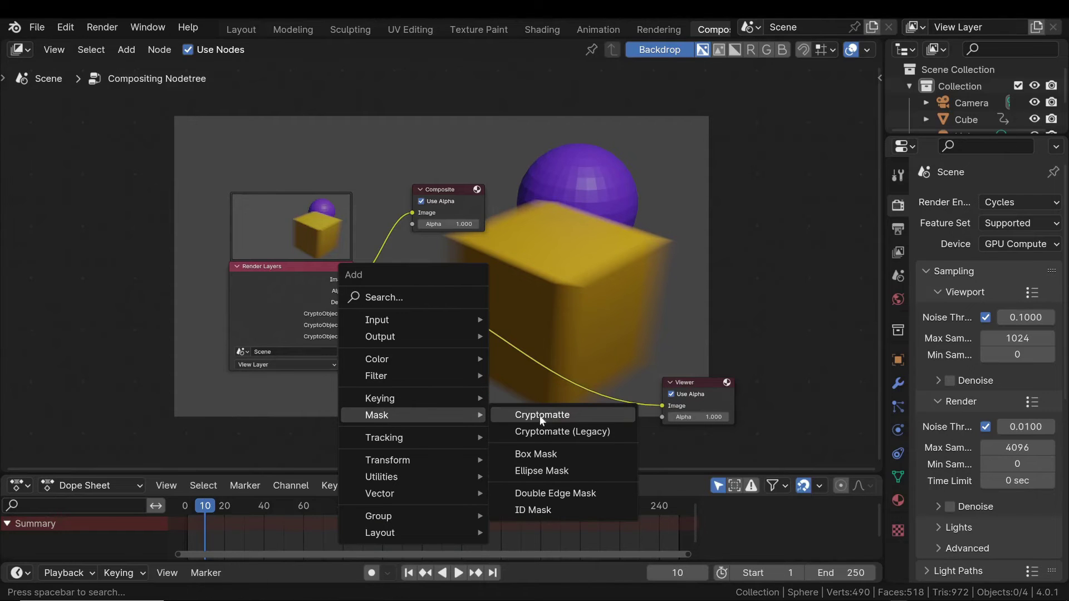
click(539, 416)
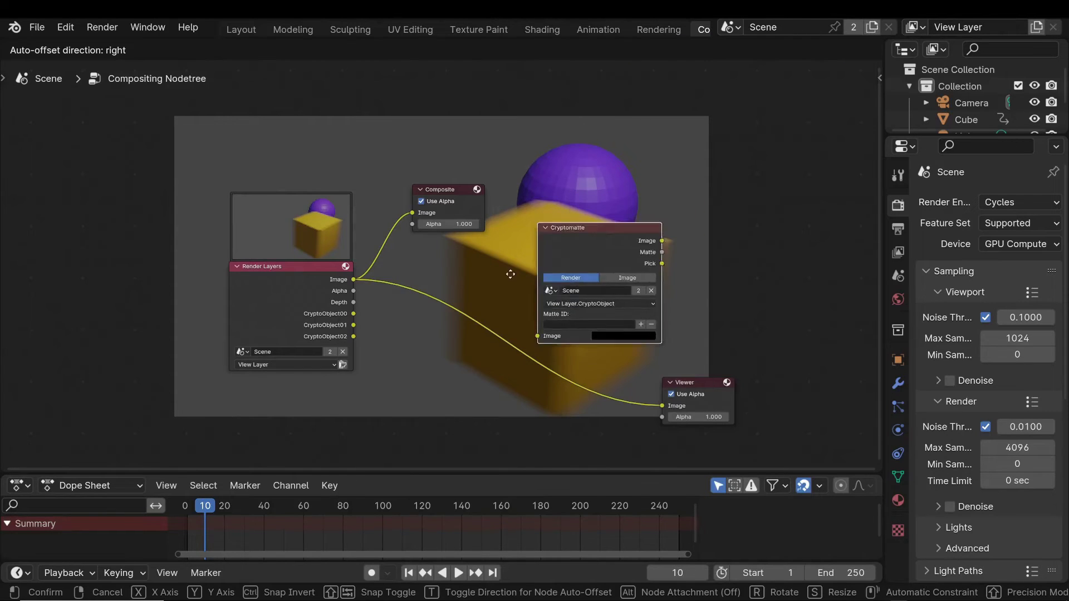
click(394, 369)
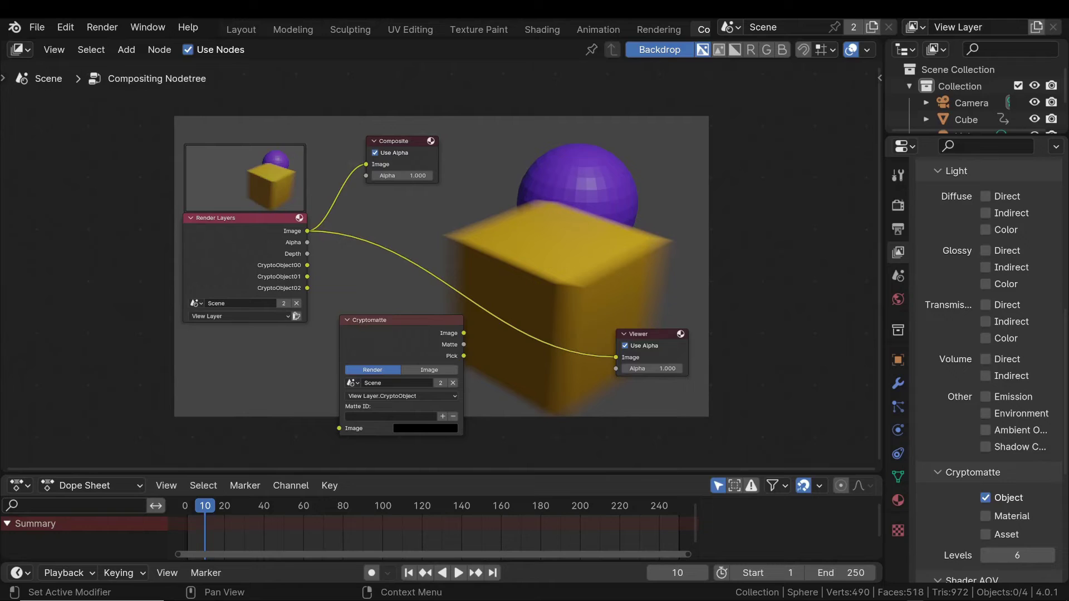
drag(385, 320, 383, 323)
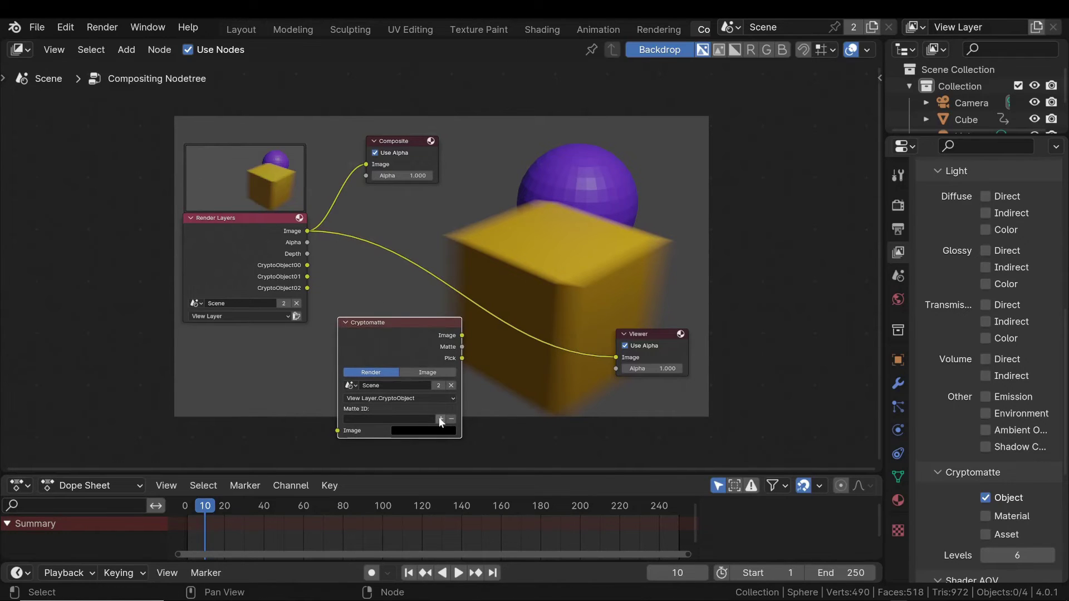
Use the Matte ID eyedropper on the cube in the backdrop to set the matte to Cube.
click(440, 418)
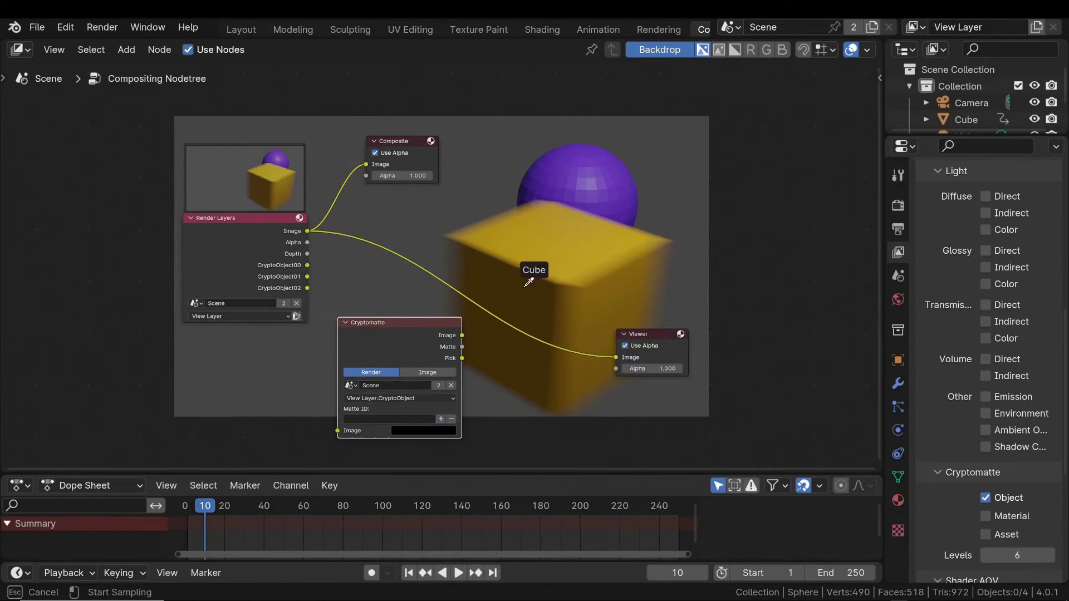
click(572, 267)
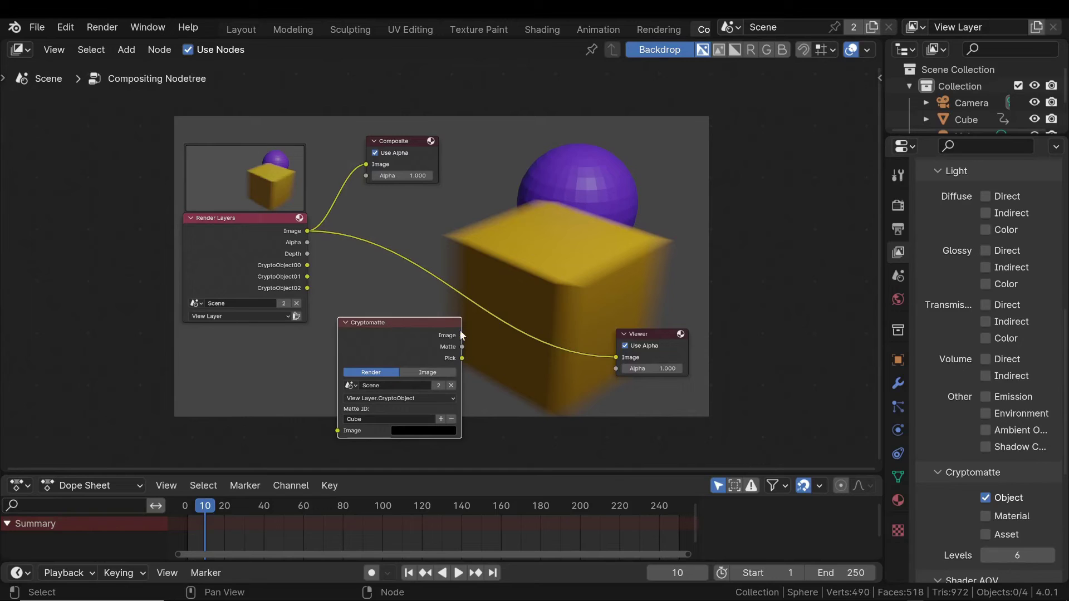
Link the Cryptomatte Matte output to the Viewer Image input and nudge the node down.
drag(463, 347, 616, 357)
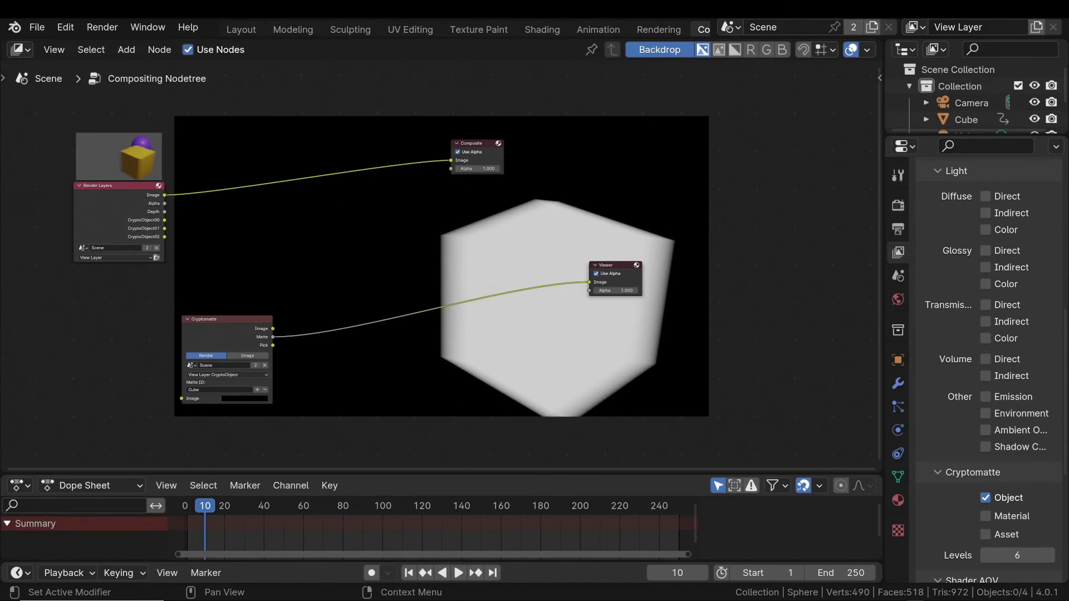
drag(236, 319, 235, 329)
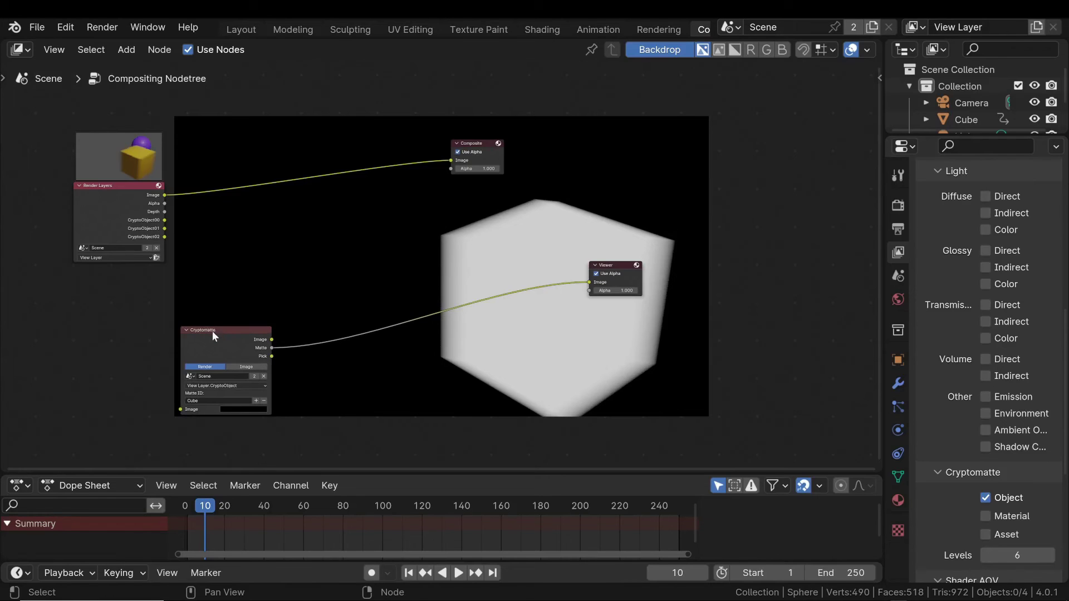
Add an RGB Curves node and lay it out beside the Cryptomatte node.
key(shift+a)
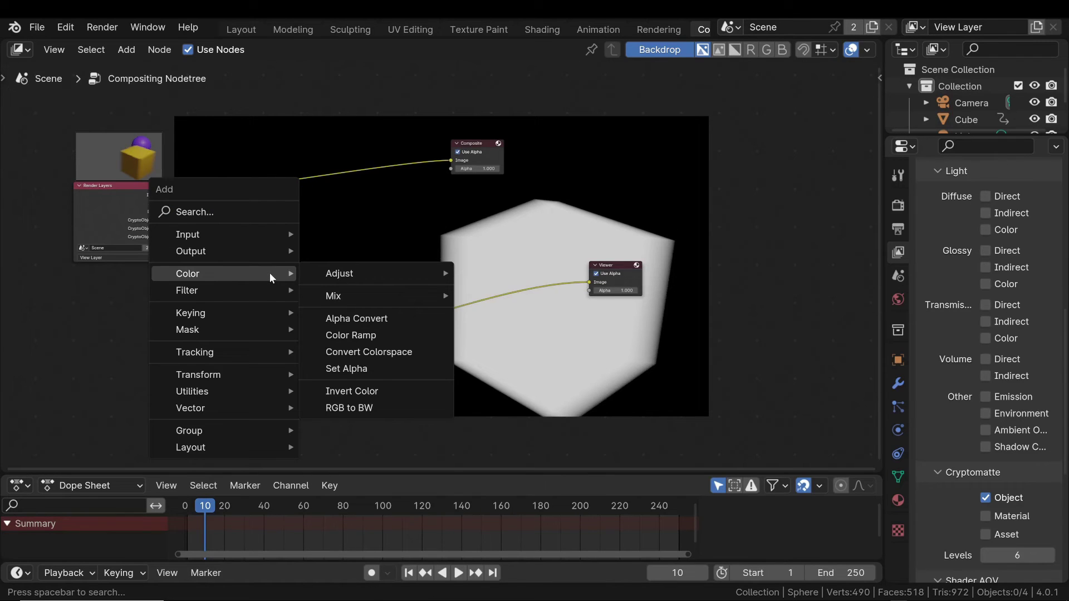
mouse_move(356, 273)
click(510, 389)
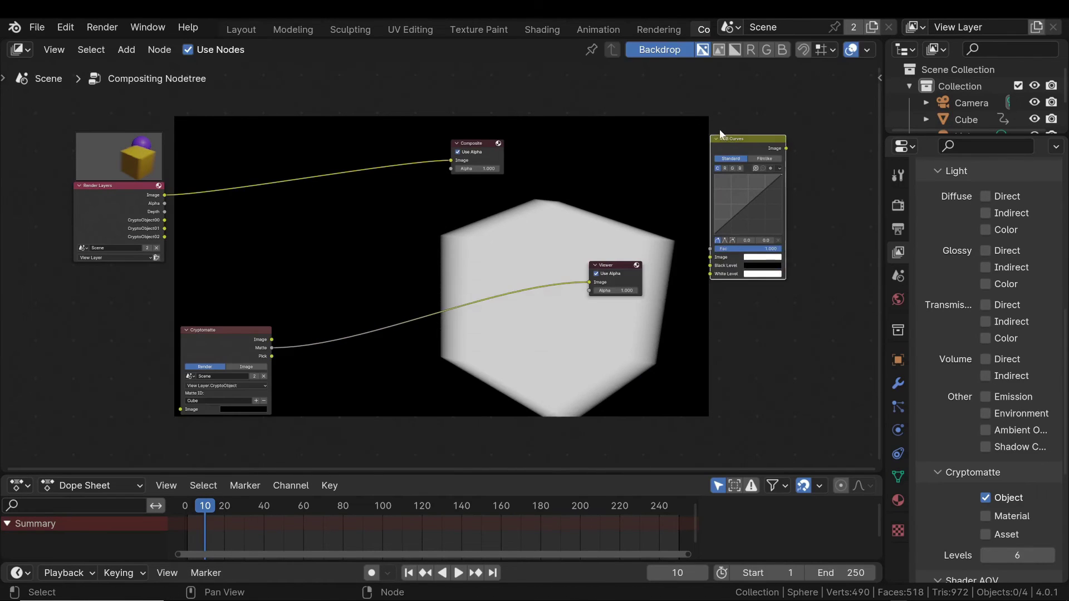
key(Escape)
drag(245, 330, 202, 380)
drag(512, 328, 314, 218)
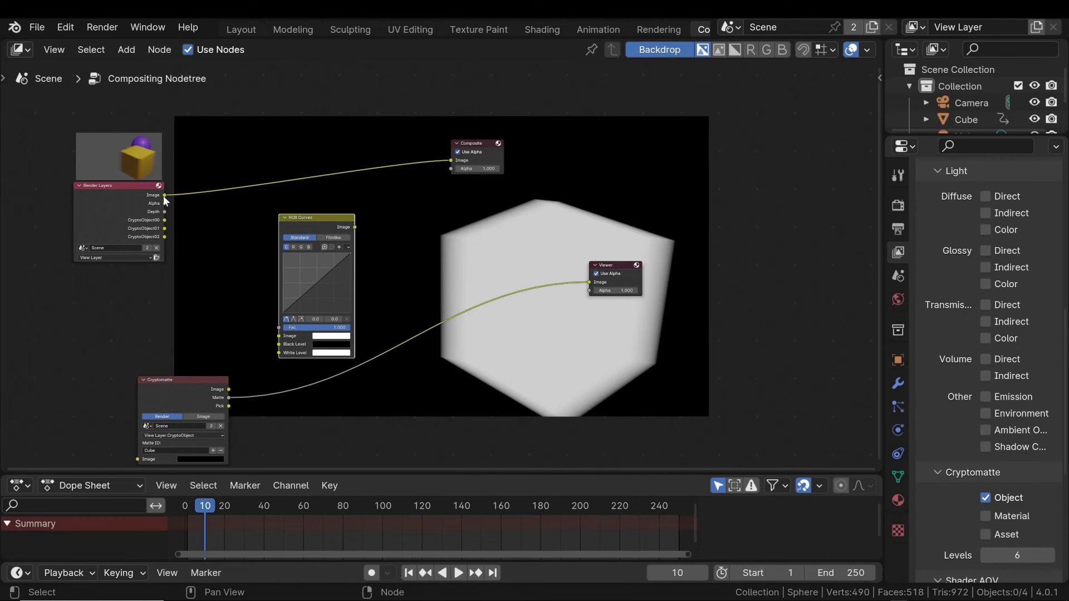
Link Render Layers Image and Cryptomatte Matte (as Fac) into RGB Curves, output to Composite and Viewer.
drag(165, 194, 279, 335)
key(g)
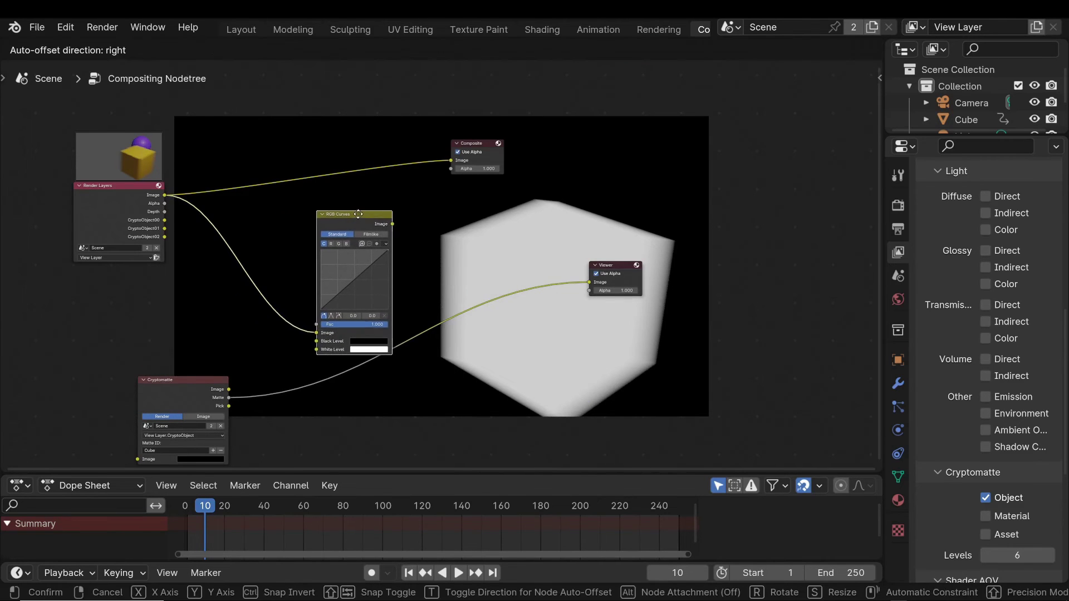
click(374, 281)
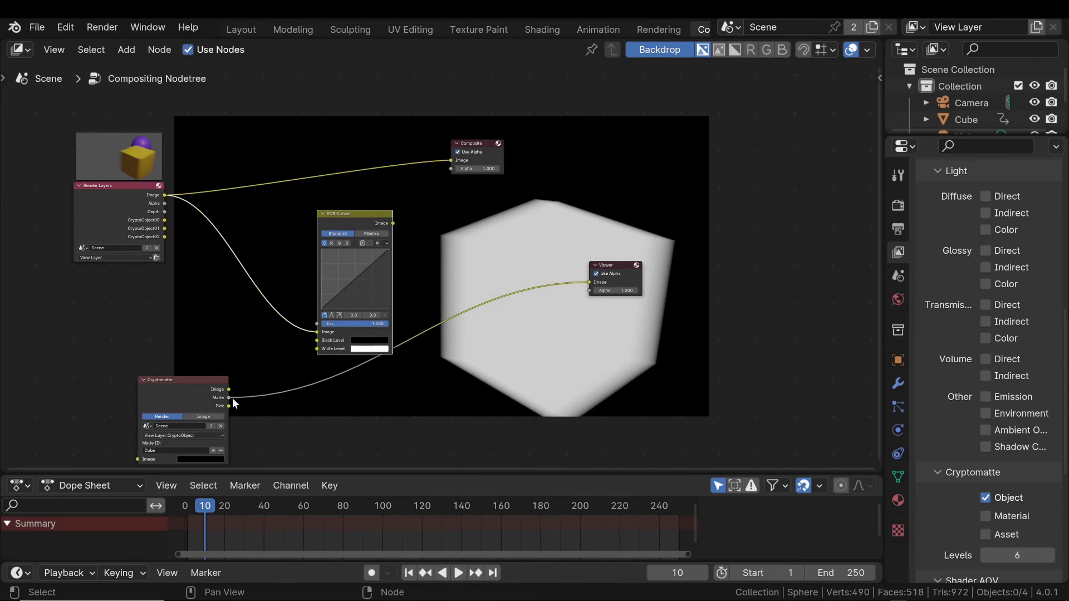
drag(230, 397, 320, 324)
drag(392, 224, 590, 283)
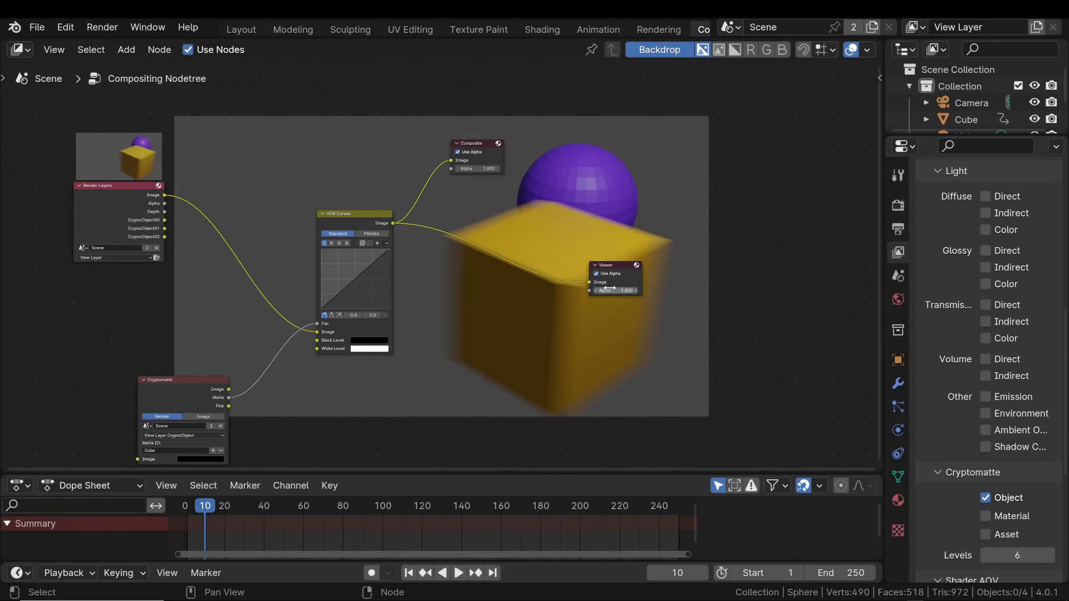
Raise the combined and red curve points to tint the masked cube orange, then reposition the Cryptomatte node.
drag(339, 219, 349, 218)
drag(360, 285, 357, 273)
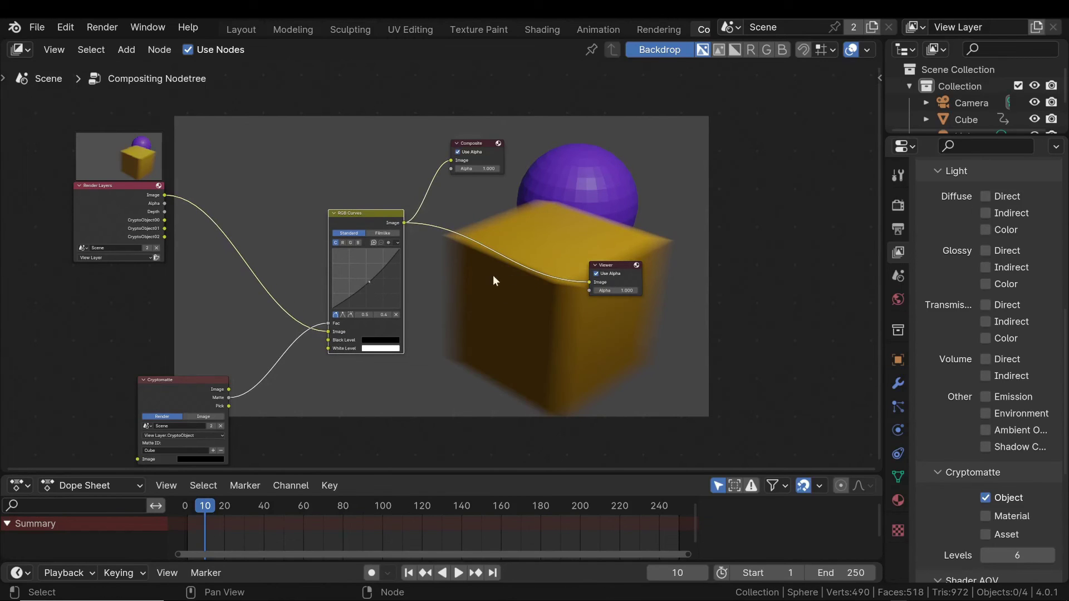
click(342, 243)
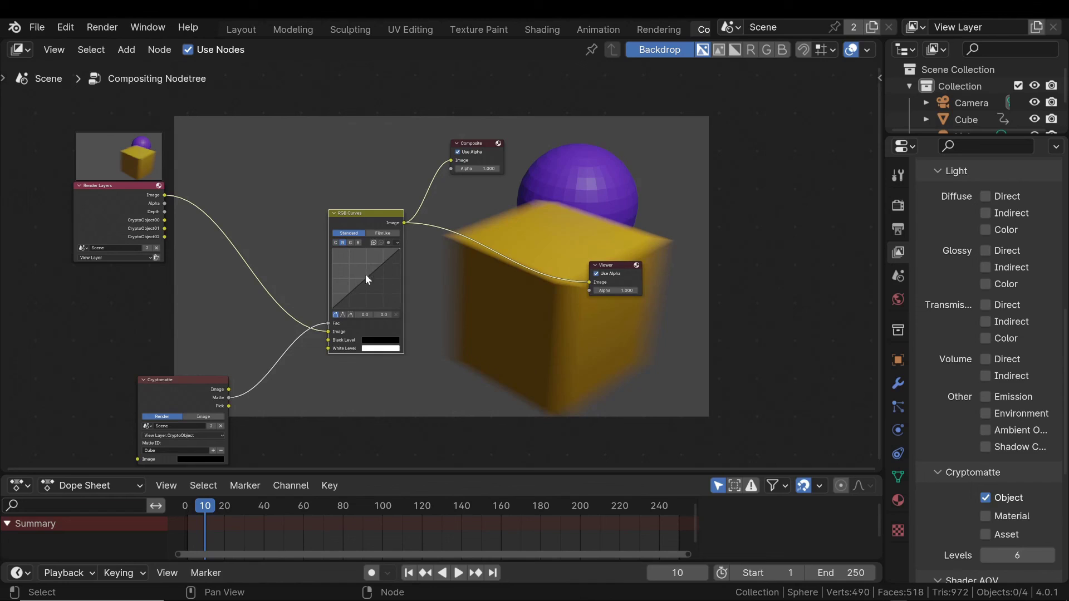
mouse_move(366, 274)
mouse_down()
mouse_move(370, 285)
mouse_move(360, 270)
mouse_up()
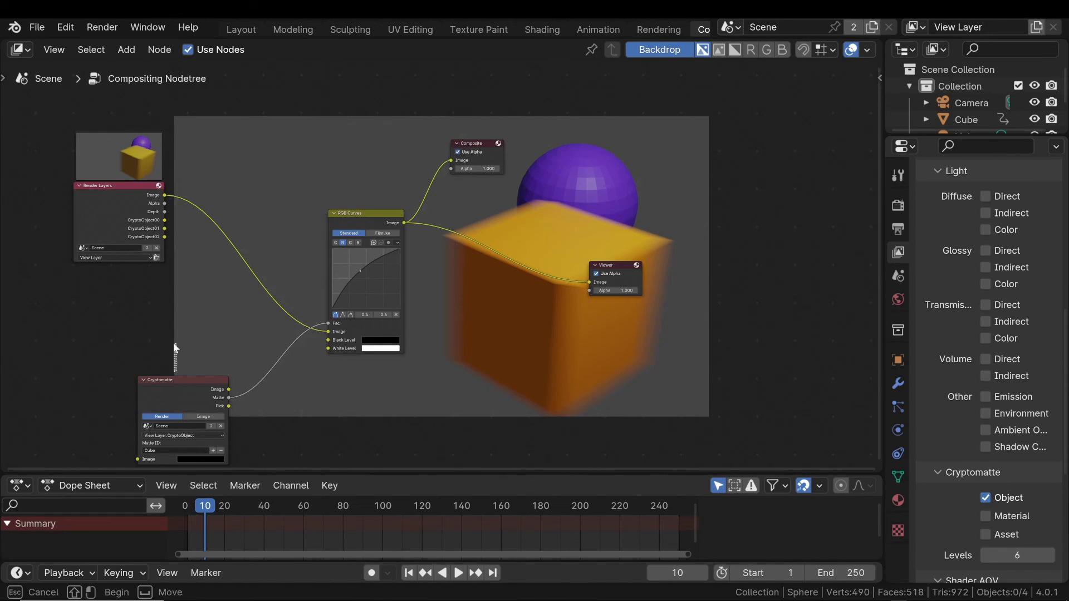
drag(183, 379, 183, 333)
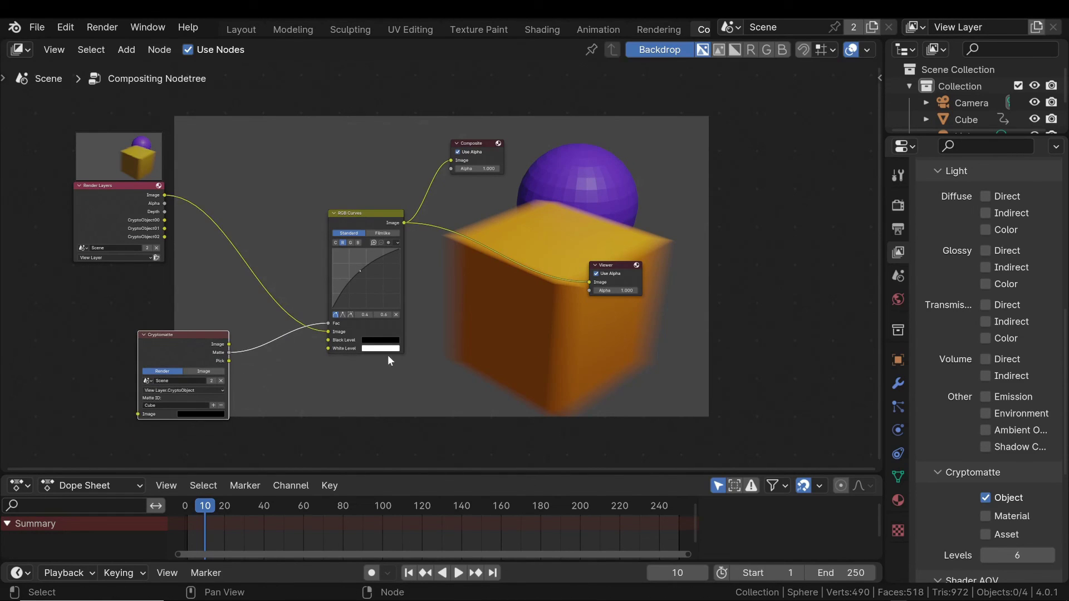